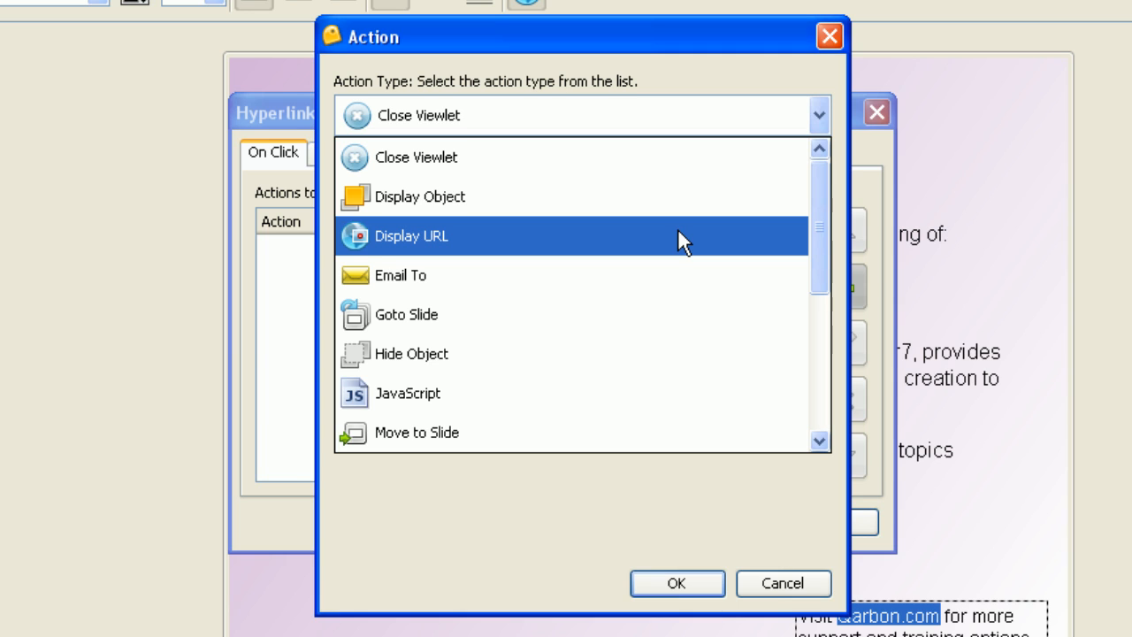
click(678, 234)
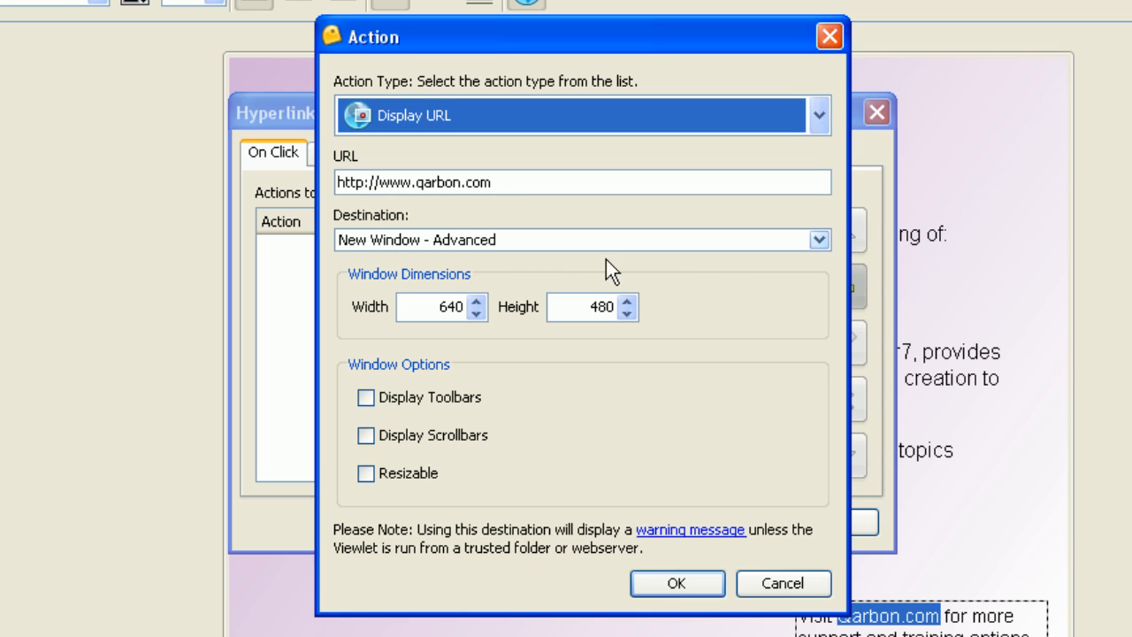
click(819, 240)
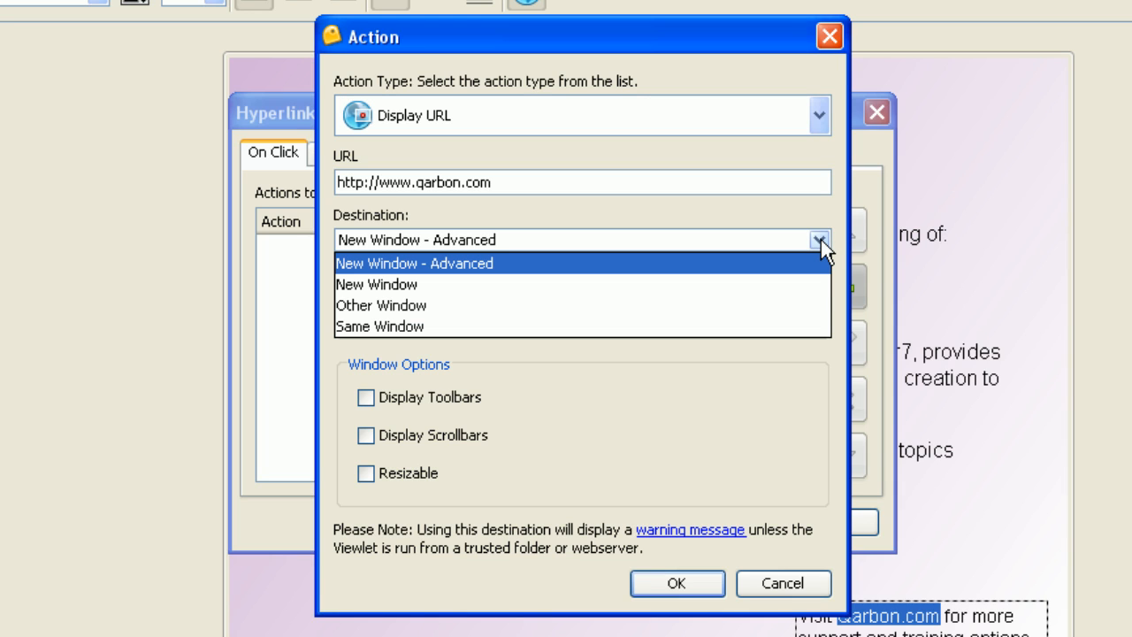
click(821, 239)
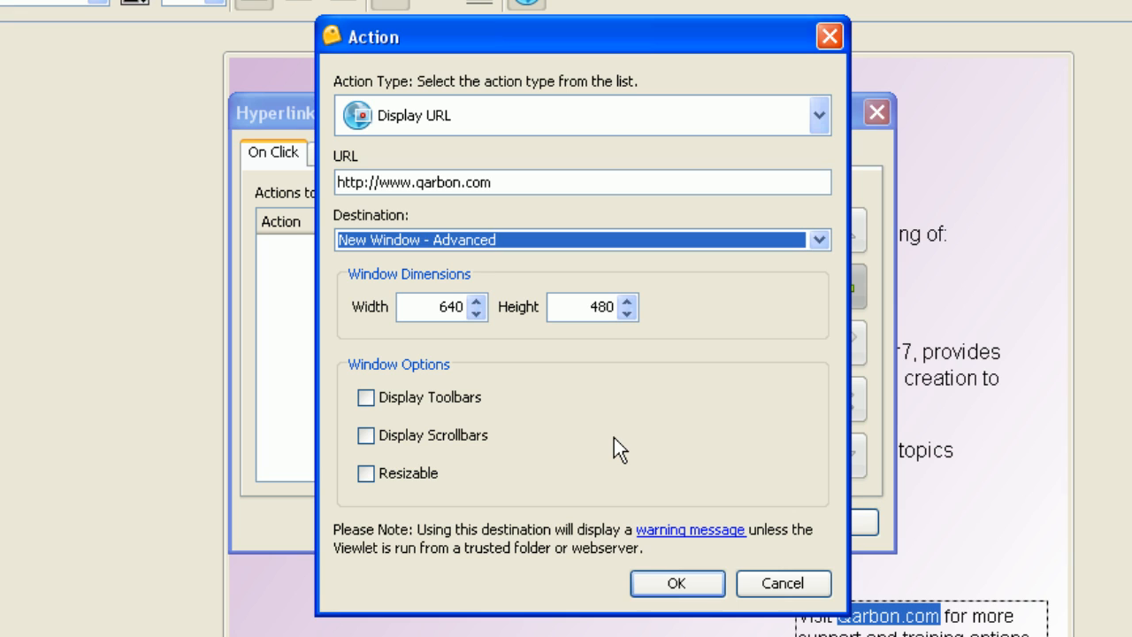
click(688, 584)
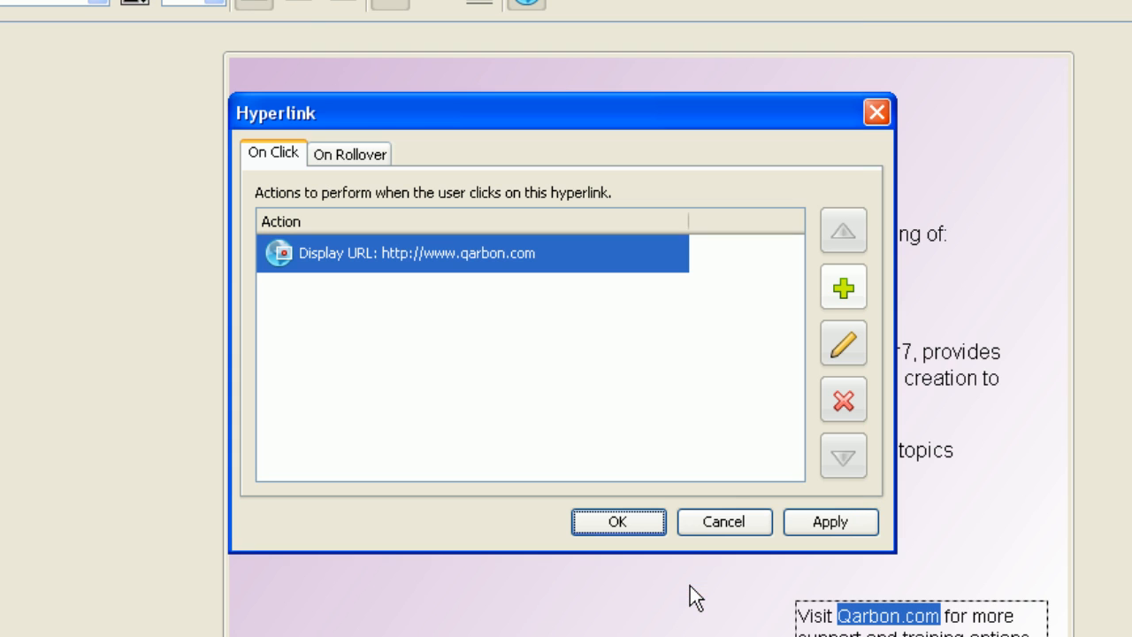
click(641, 520)
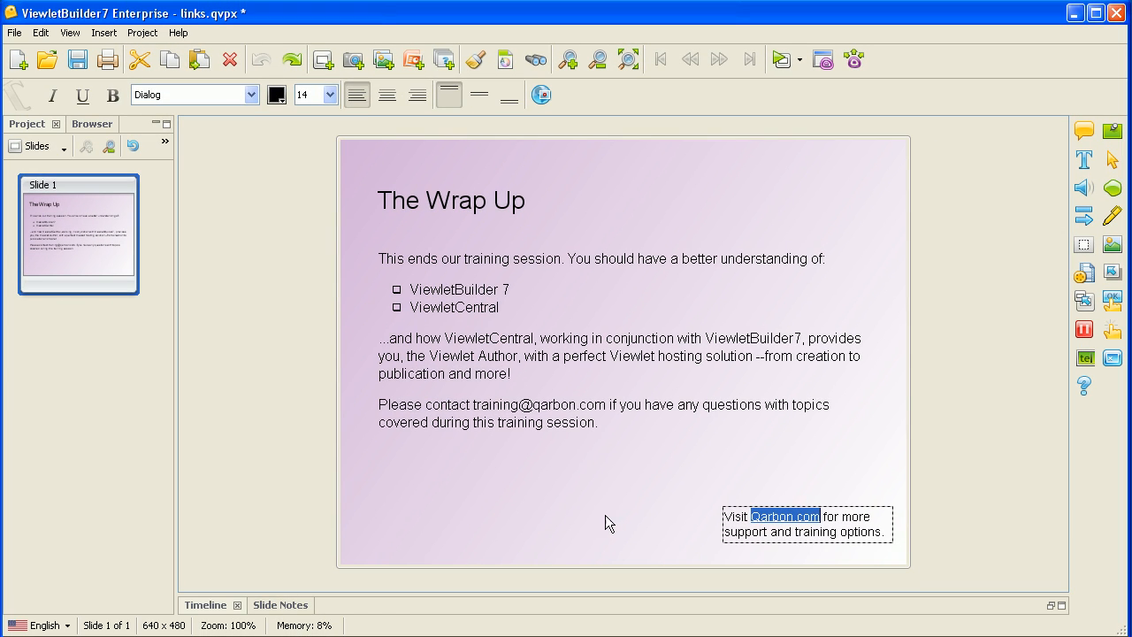
Restyle the Qarbon.com text as bold, non-underlined, dark green #006633
click(689, 535)
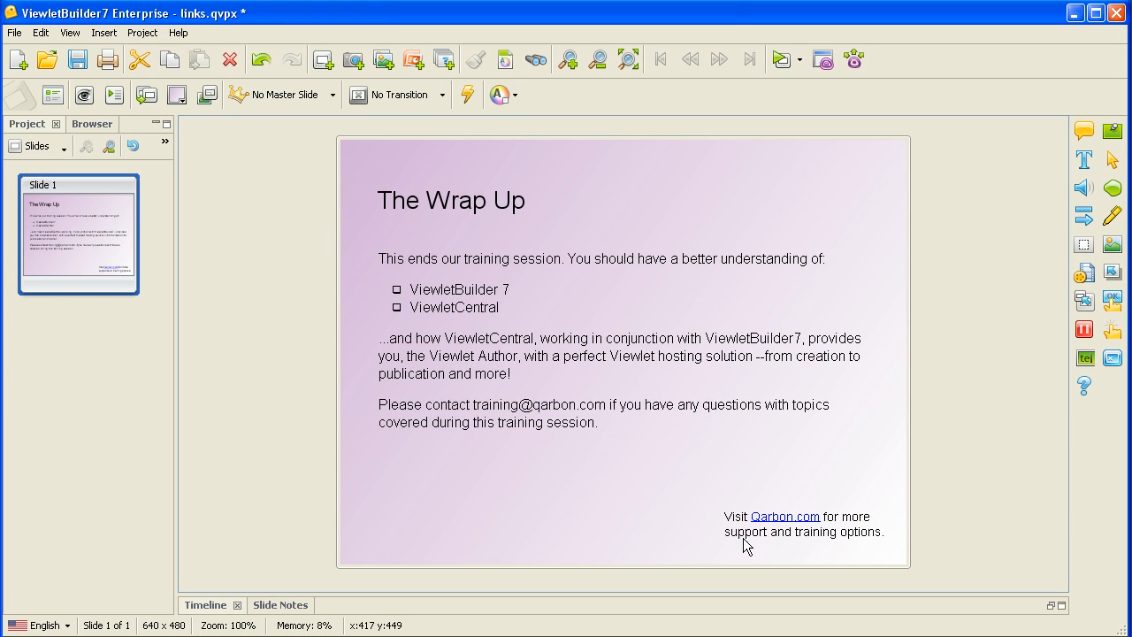
double_click(794, 528)
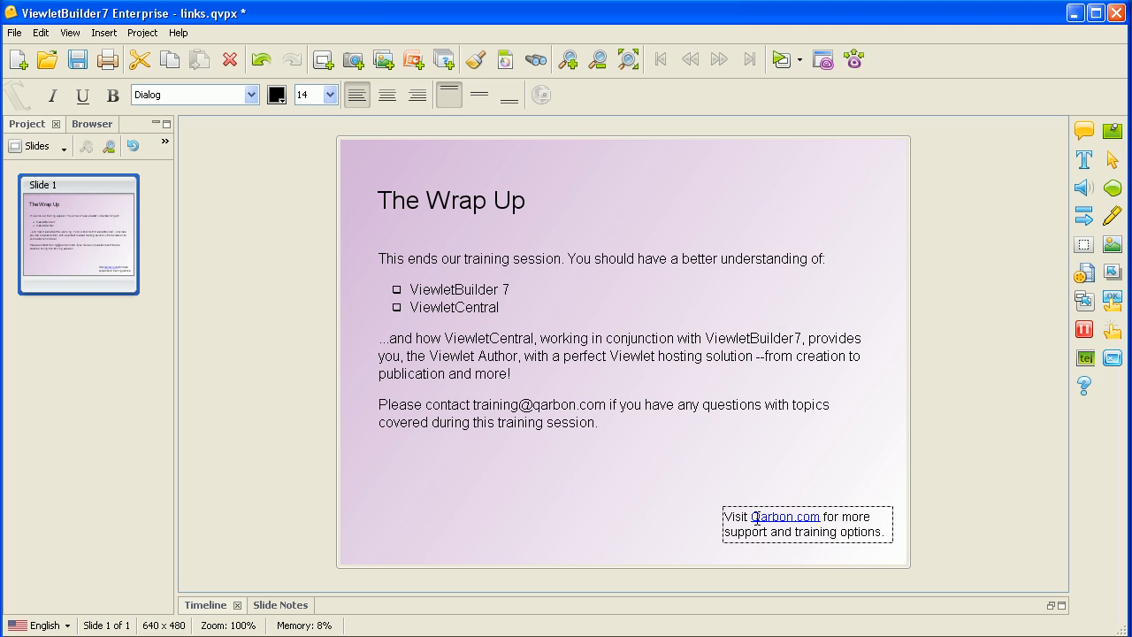
drag(756, 518, 819, 527)
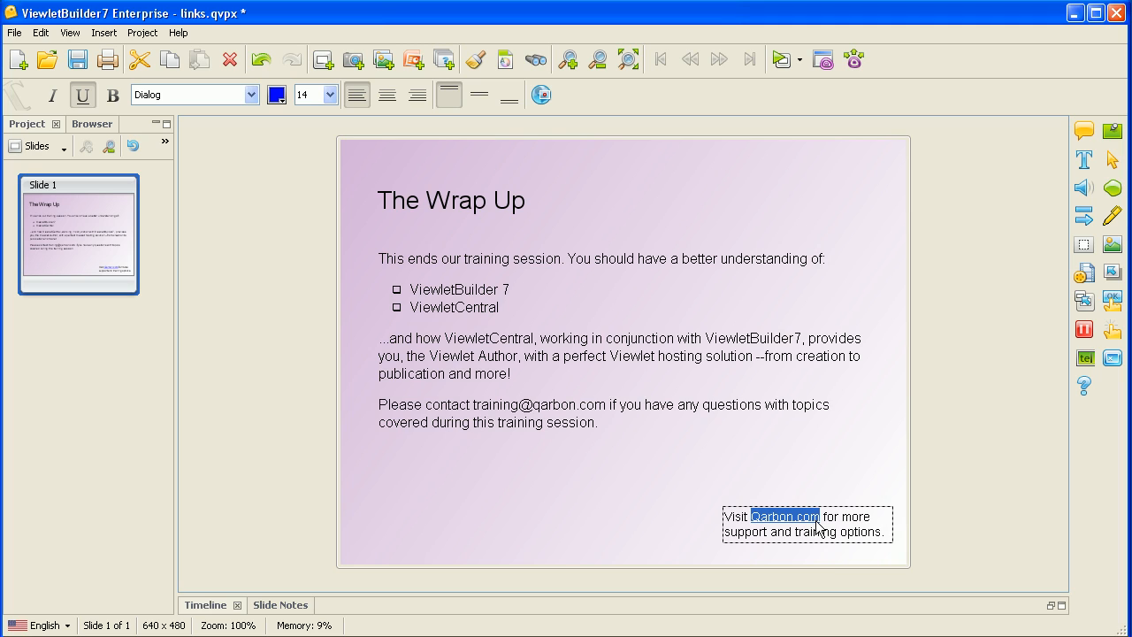
click(83, 97)
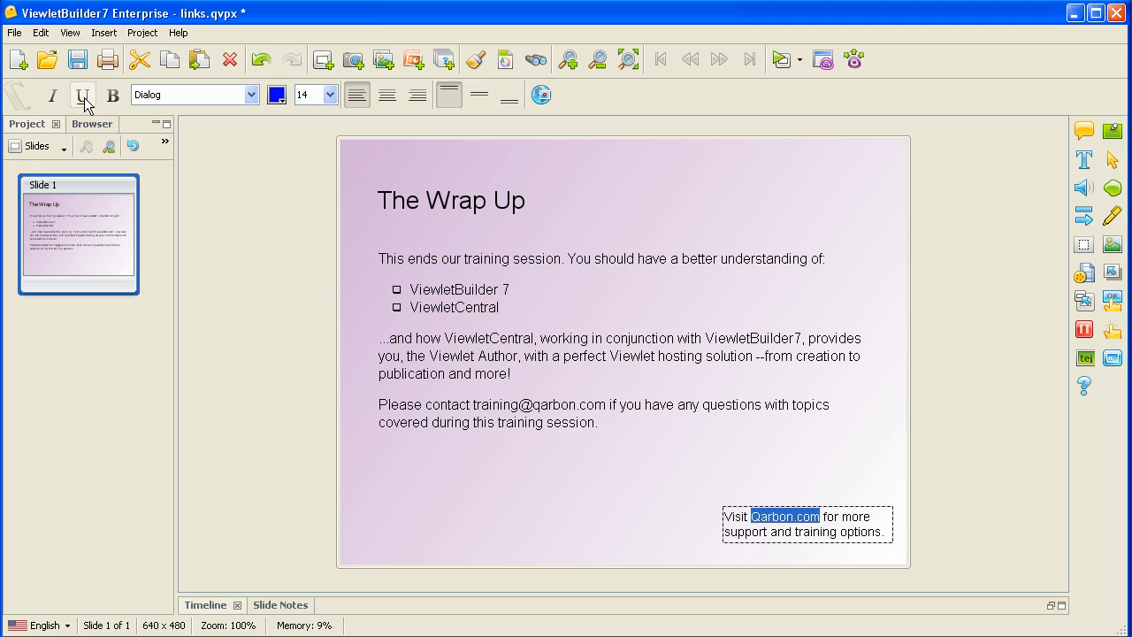
click(112, 99)
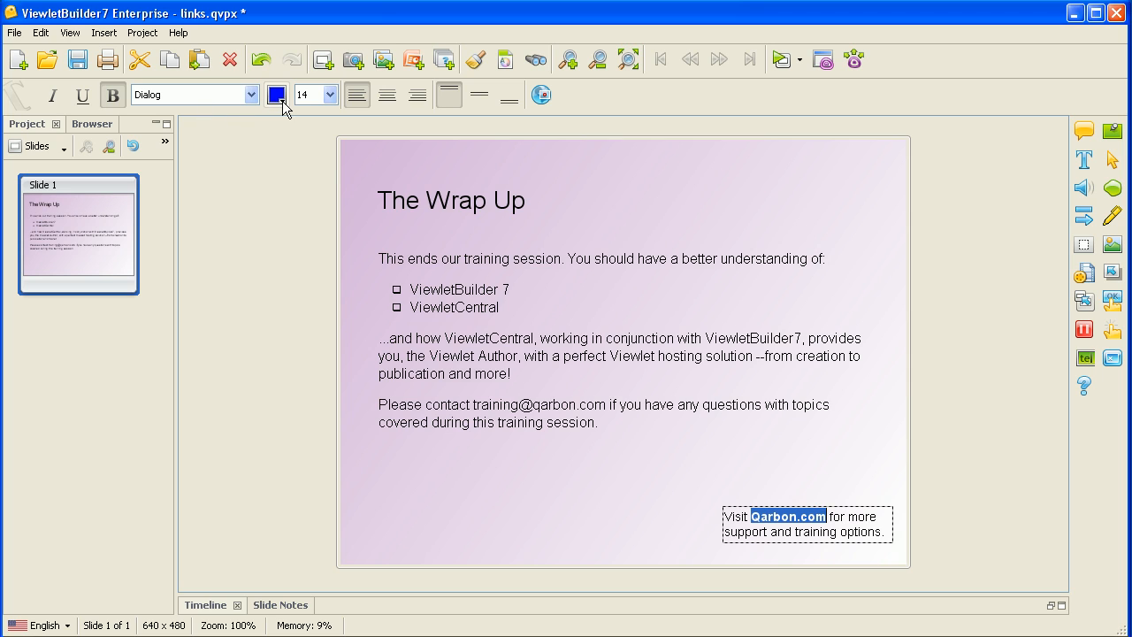
click(280, 99)
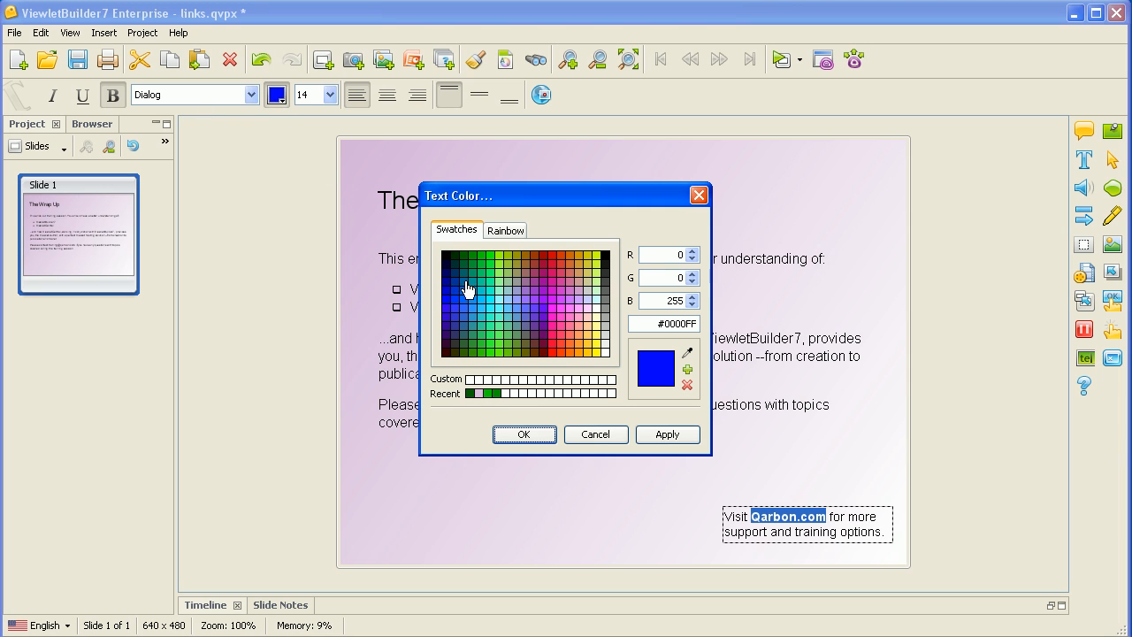
click(496, 332)
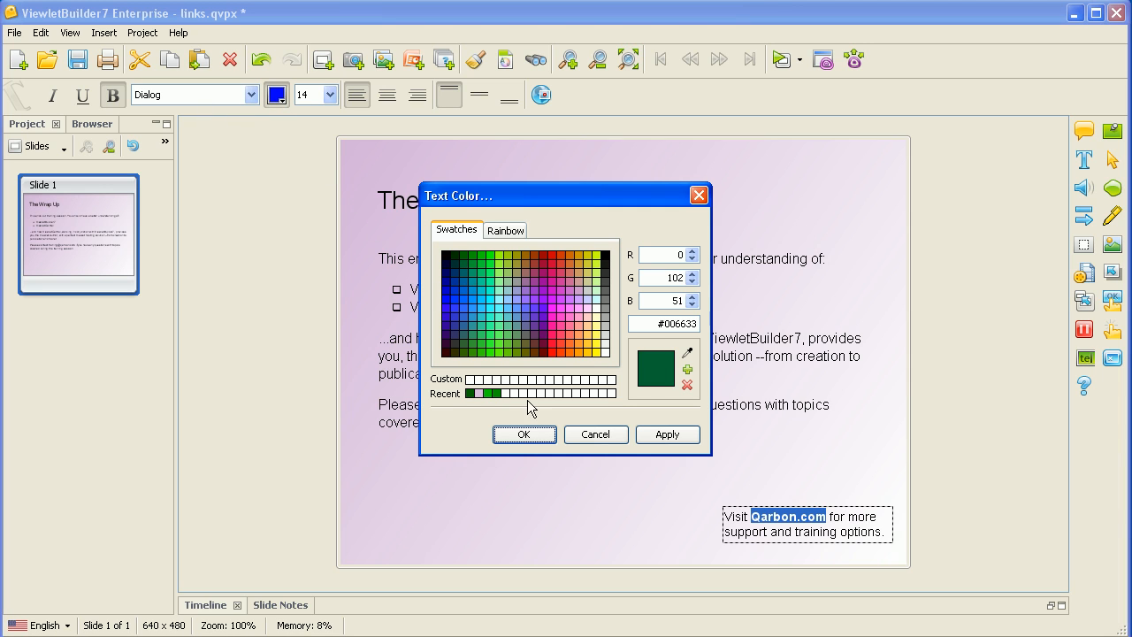
click(542, 434)
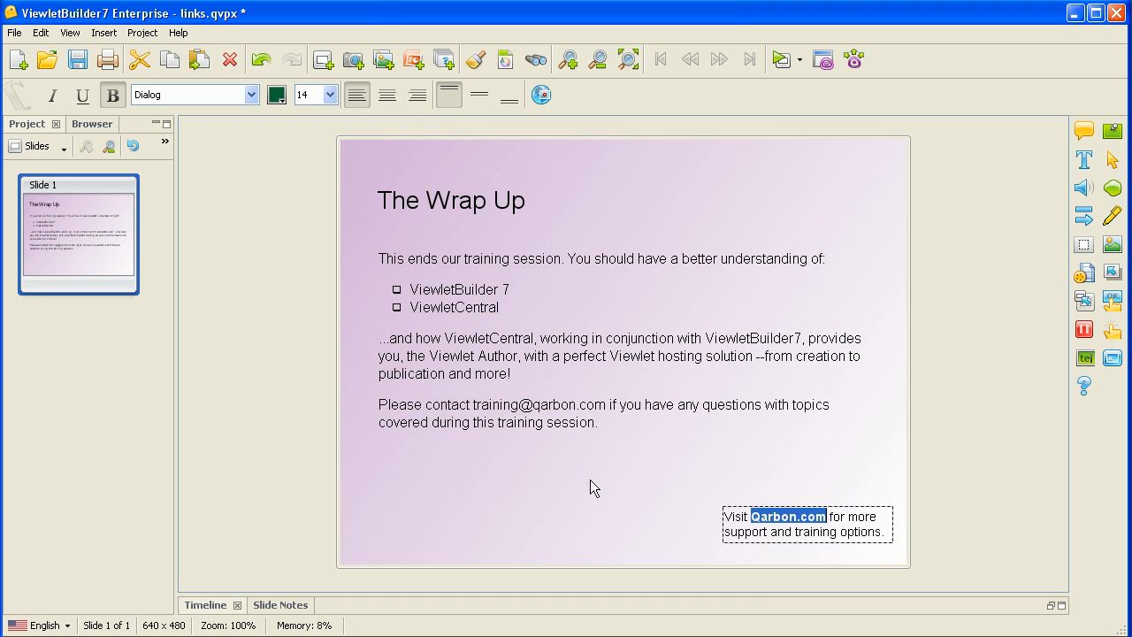
click(645, 524)
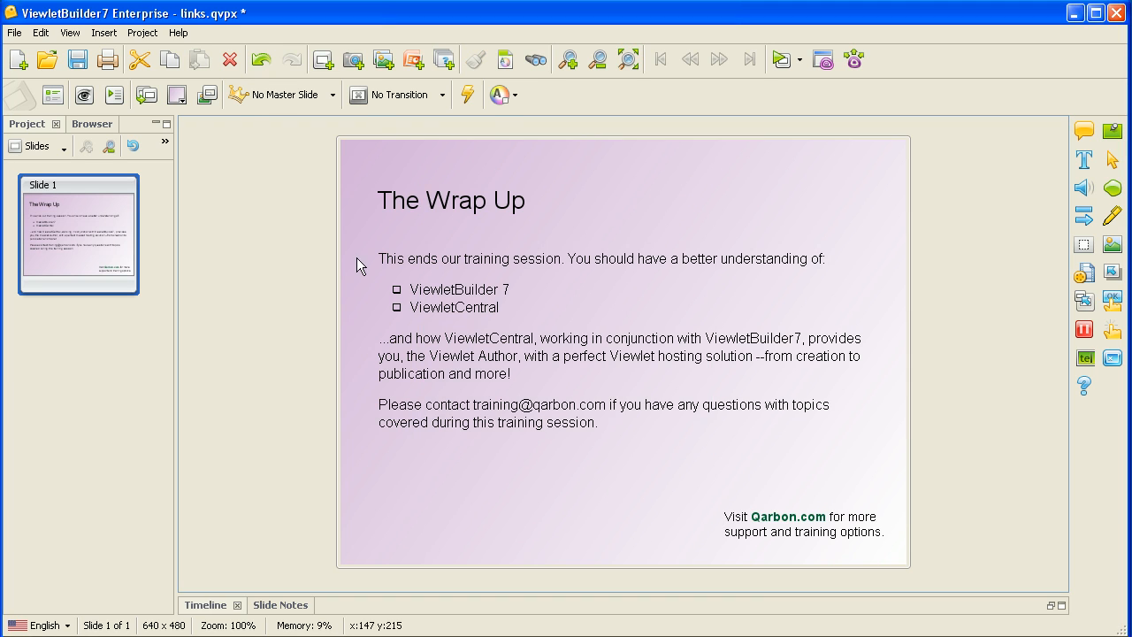
click(141, 32)
click(229, 238)
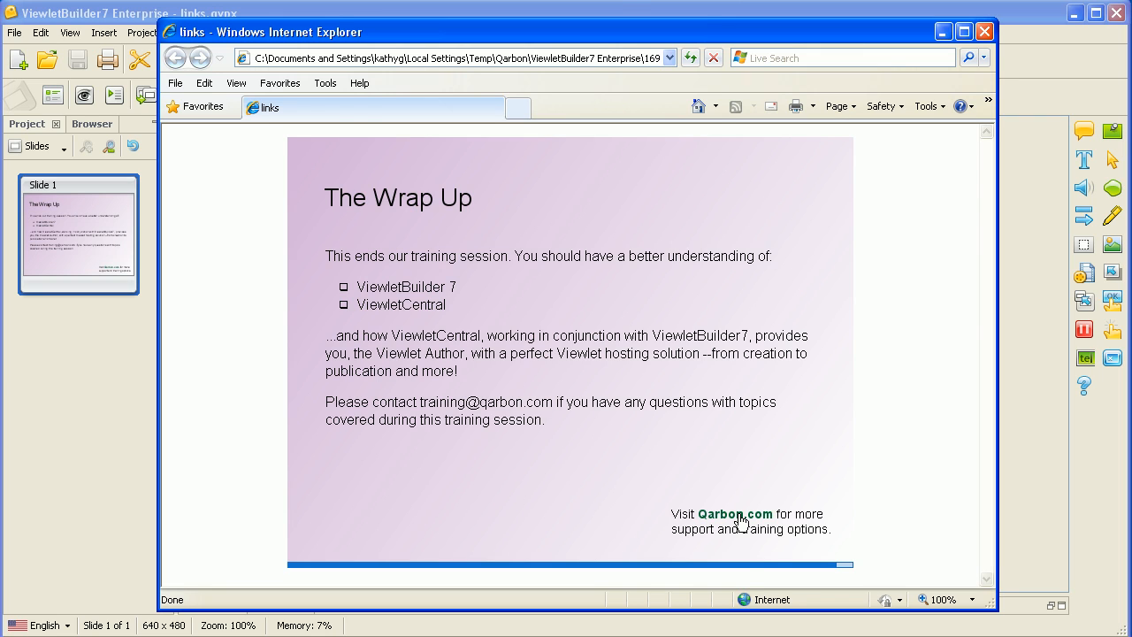
click(742, 522)
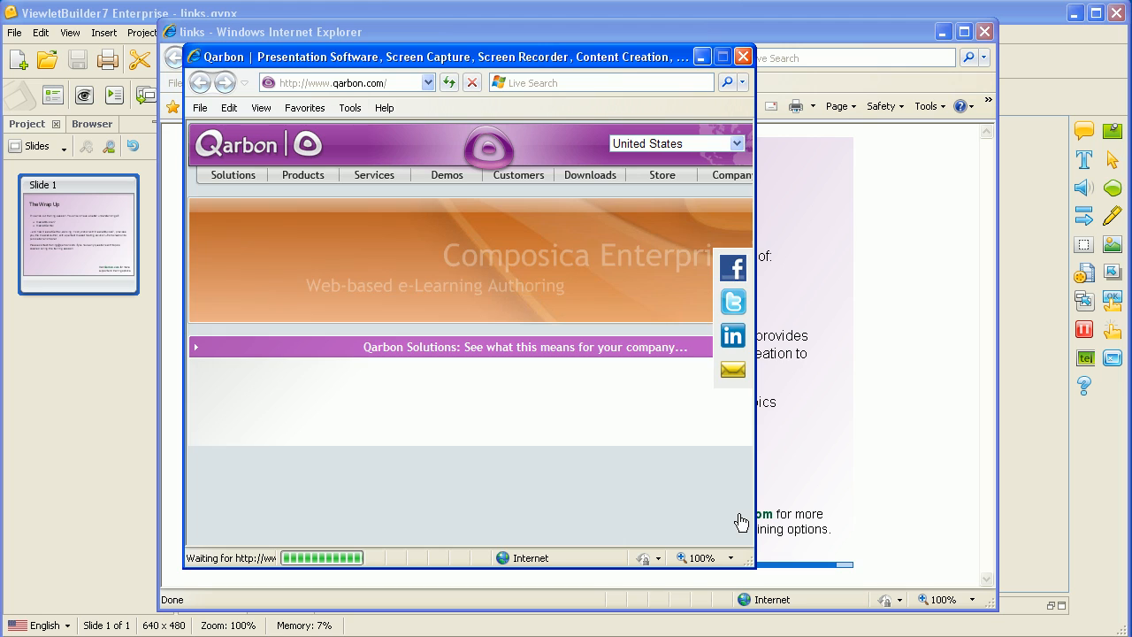
click(745, 57)
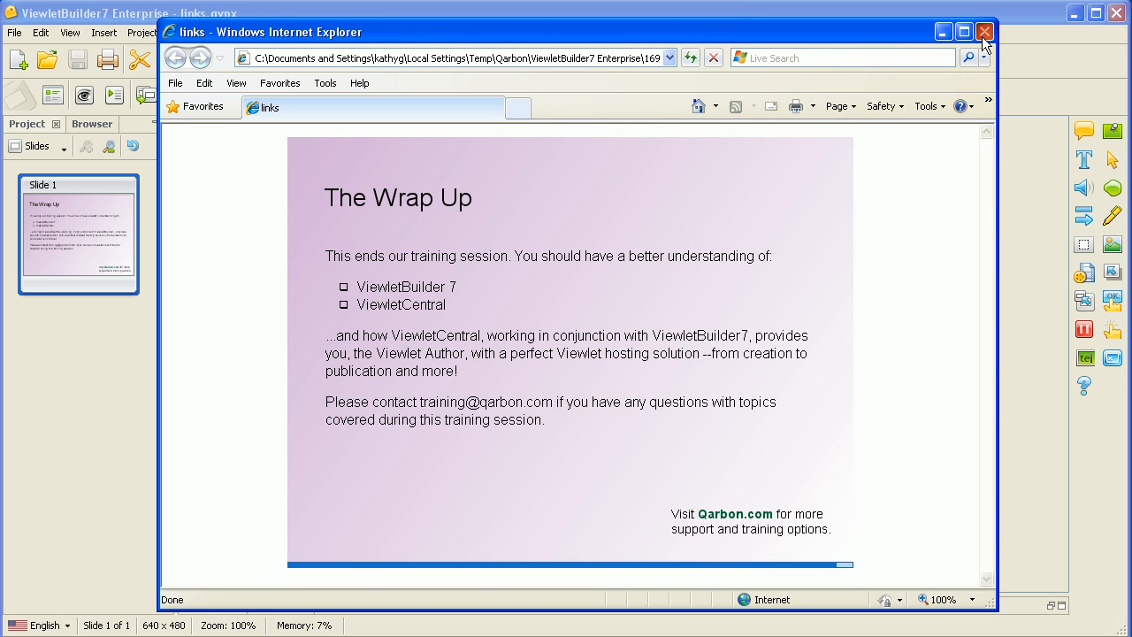
click(985, 33)
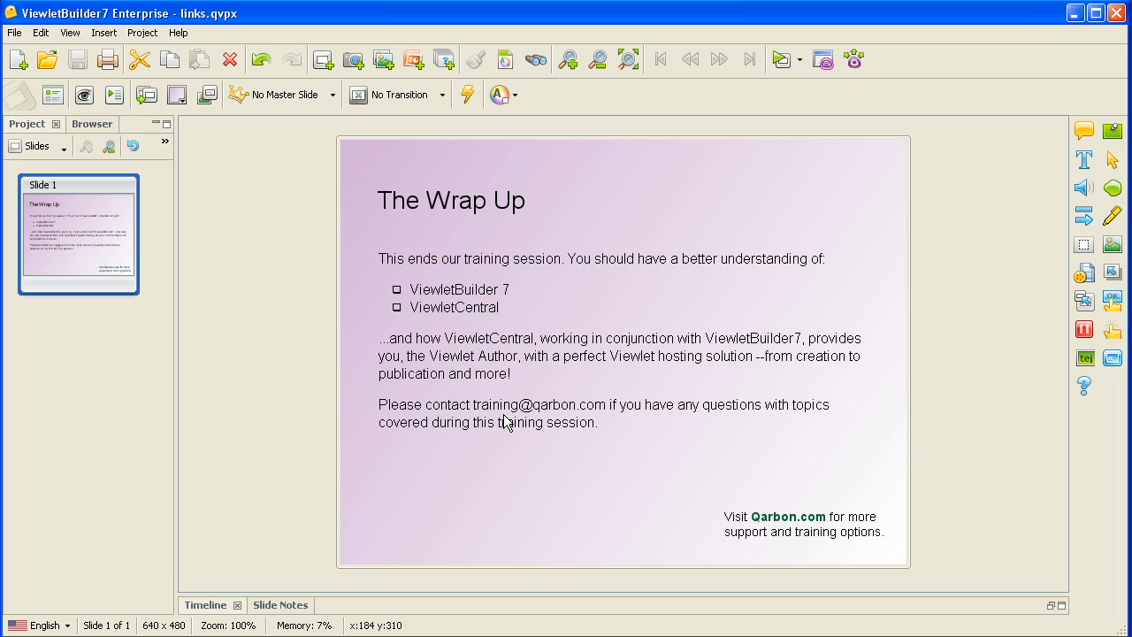
Select the contact e-mail address and give it a new Email To click action
click(505, 422)
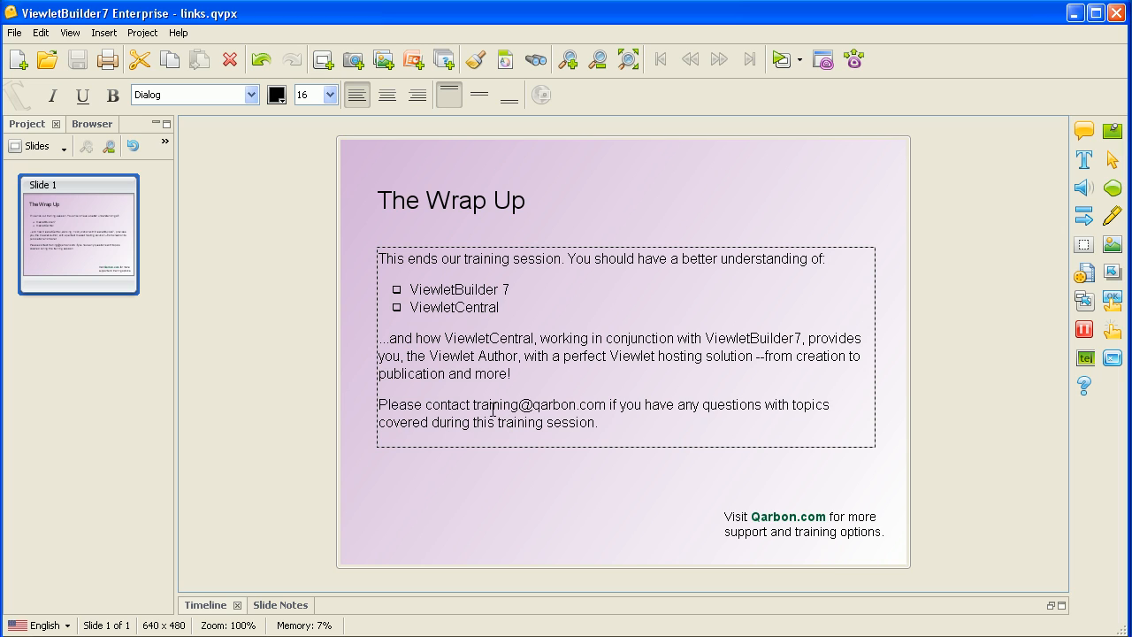
drag(473, 404, 607, 406)
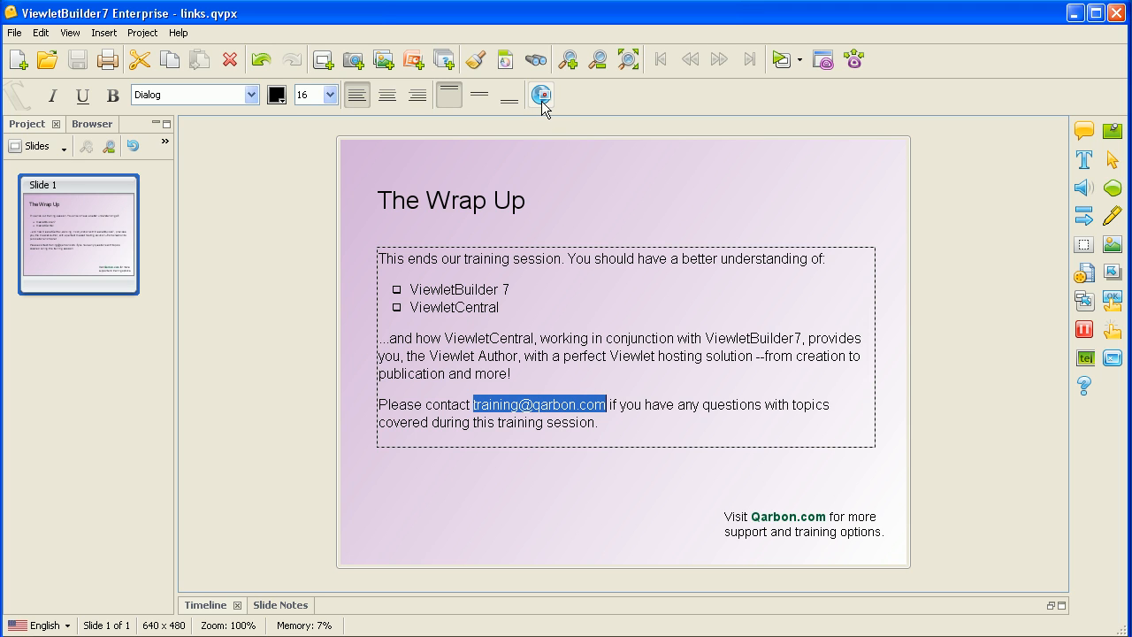
click(540, 95)
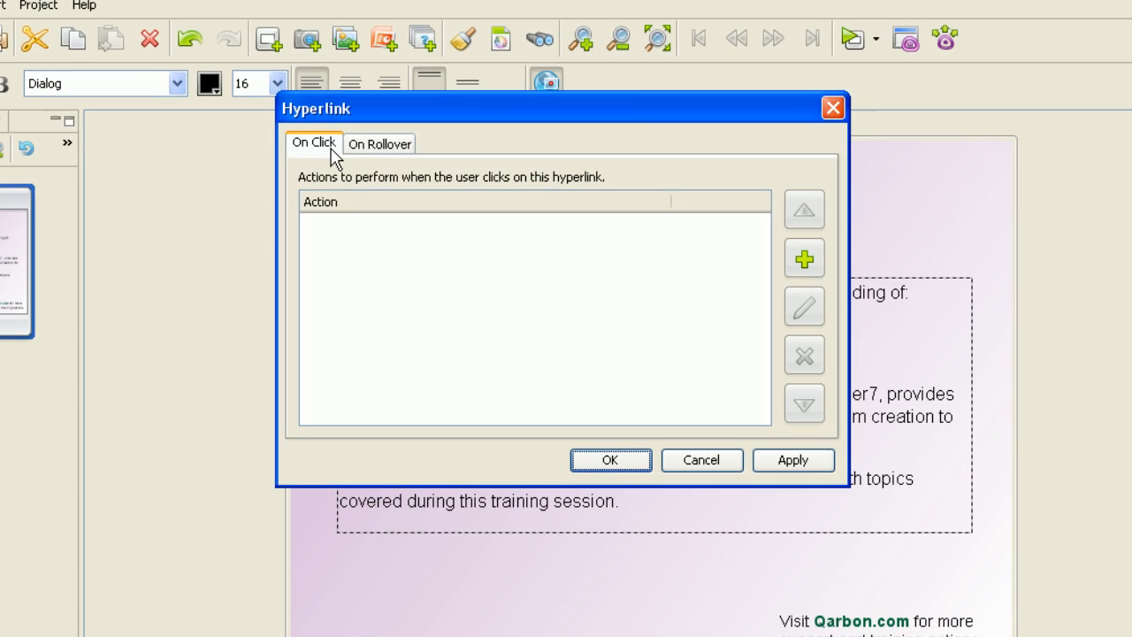
click(806, 262)
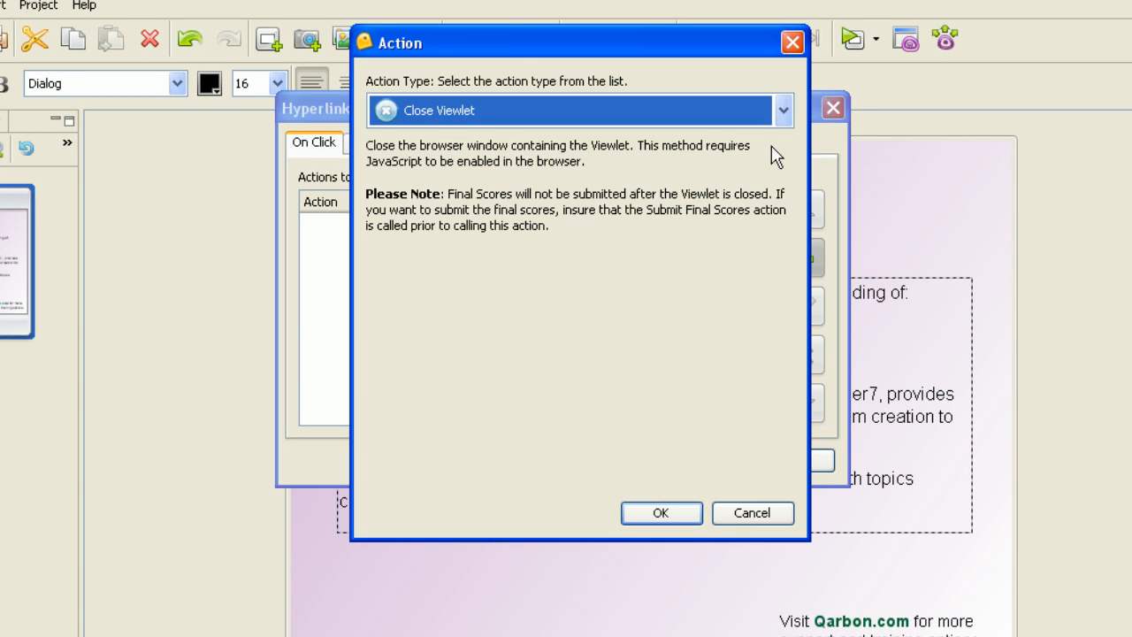
click(784, 113)
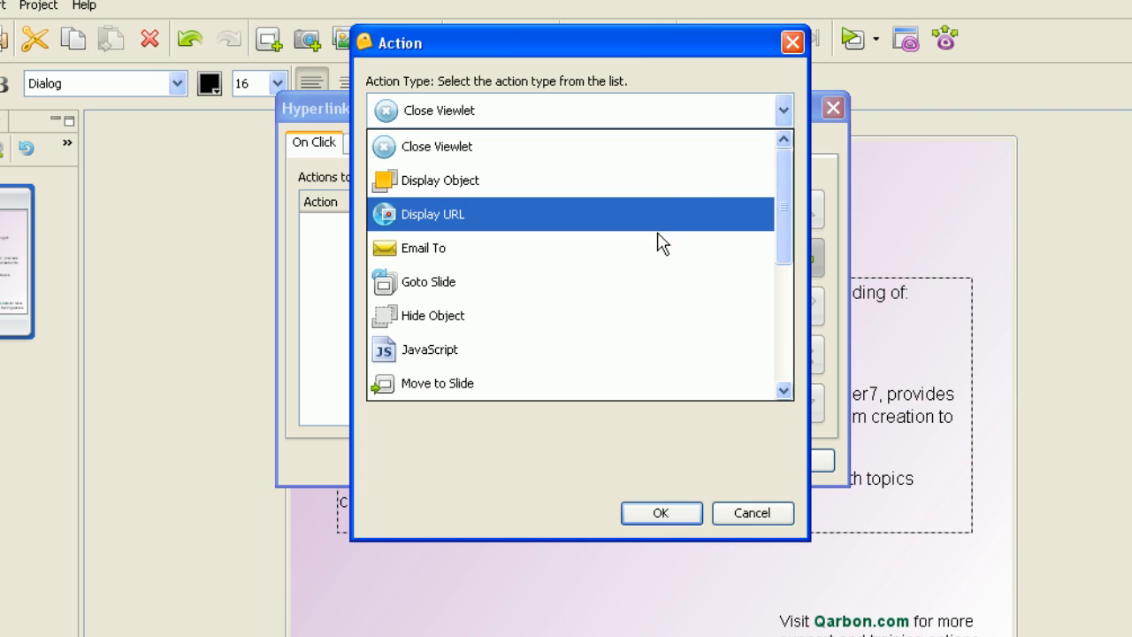
click(474, 251)
Enter the training e-mail address as recipient with subject 'Webinars & Workshops' and apply the link
click(424, 169)
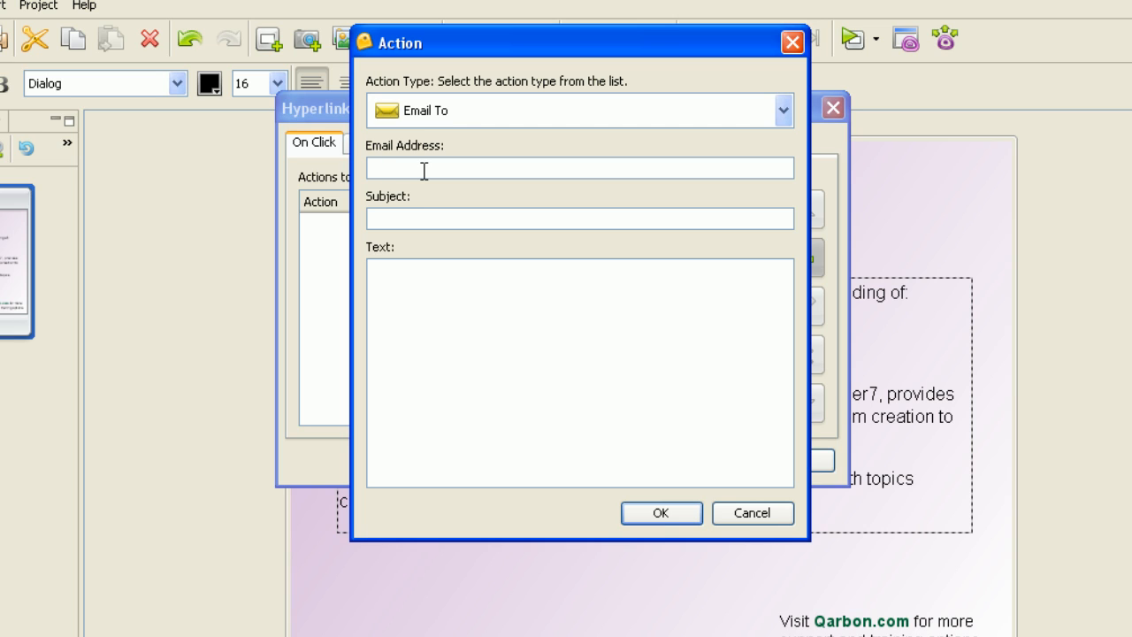
key(Tab)
text(W)
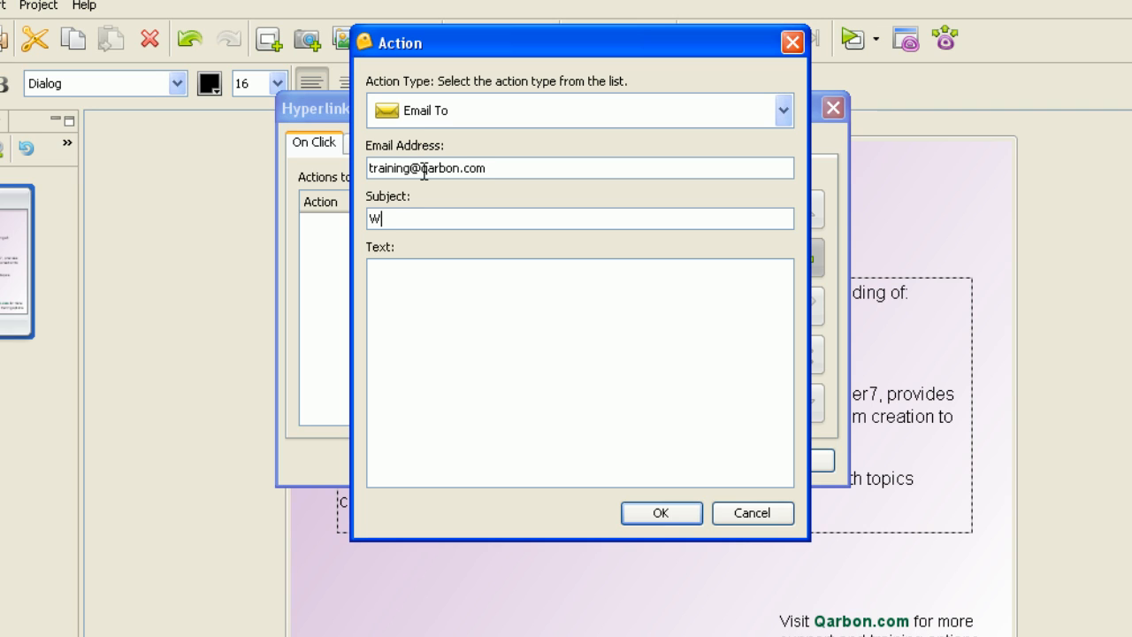
text(ebinars & Workshops)
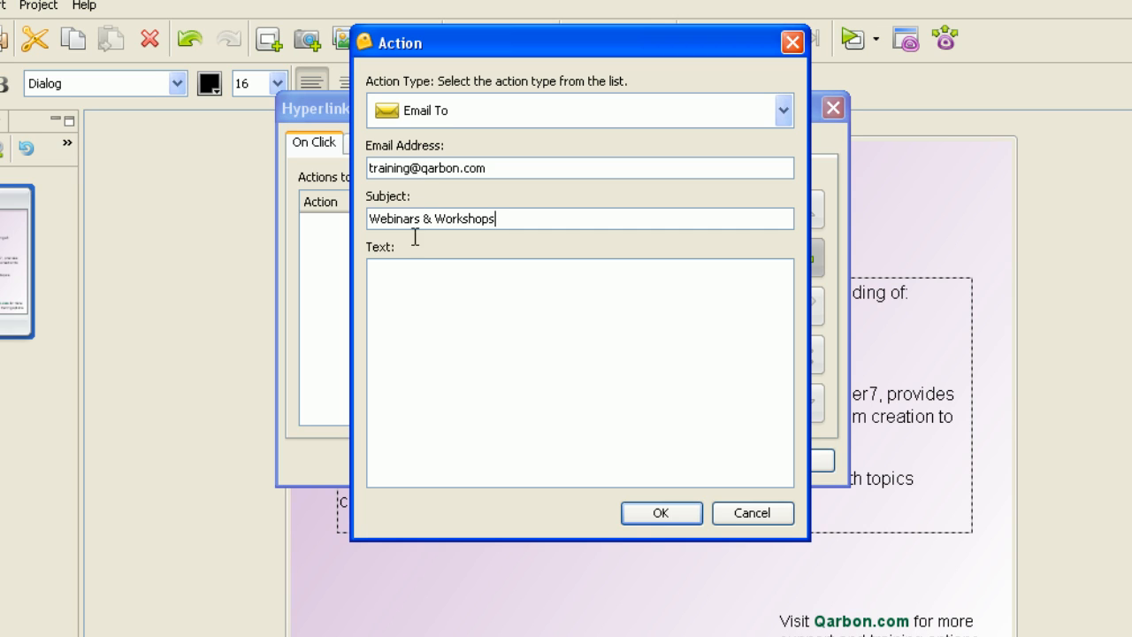
click(410, 293)
click(677, 515)
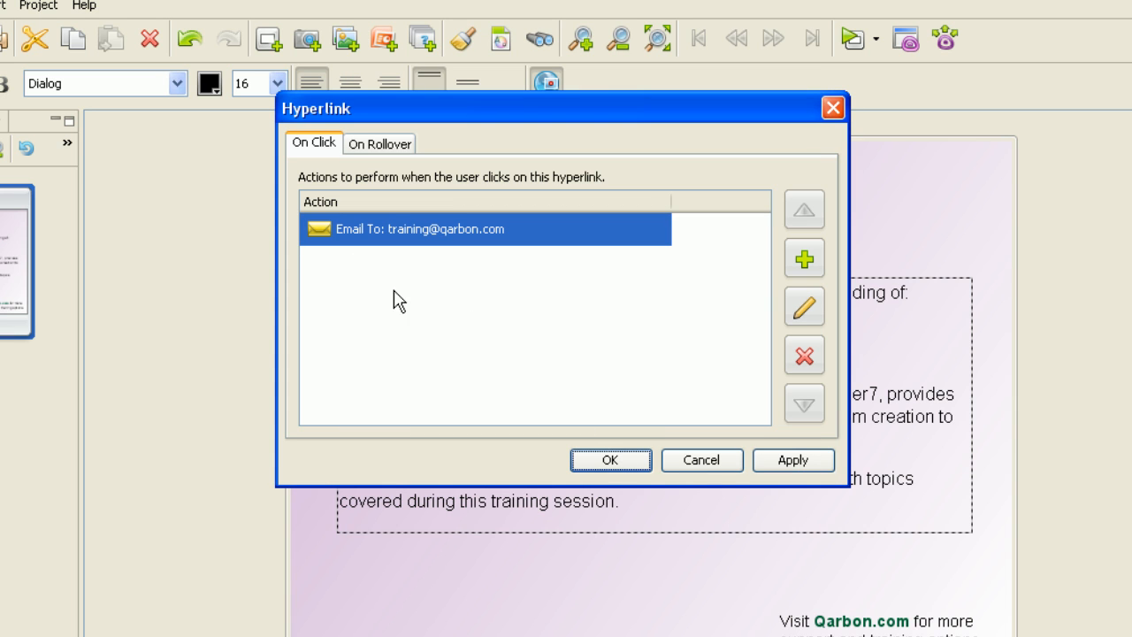
click(609, 459)
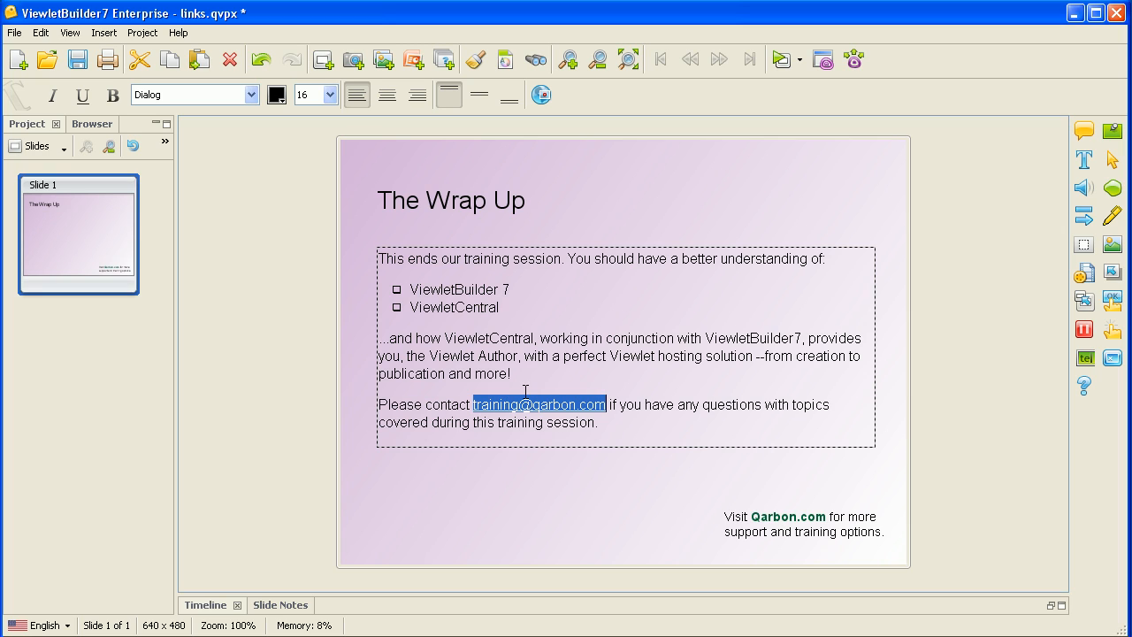
Underline and bold the linked e-mail address, then leave the text box to preview the project
click(83, 94)
click(113, 95)
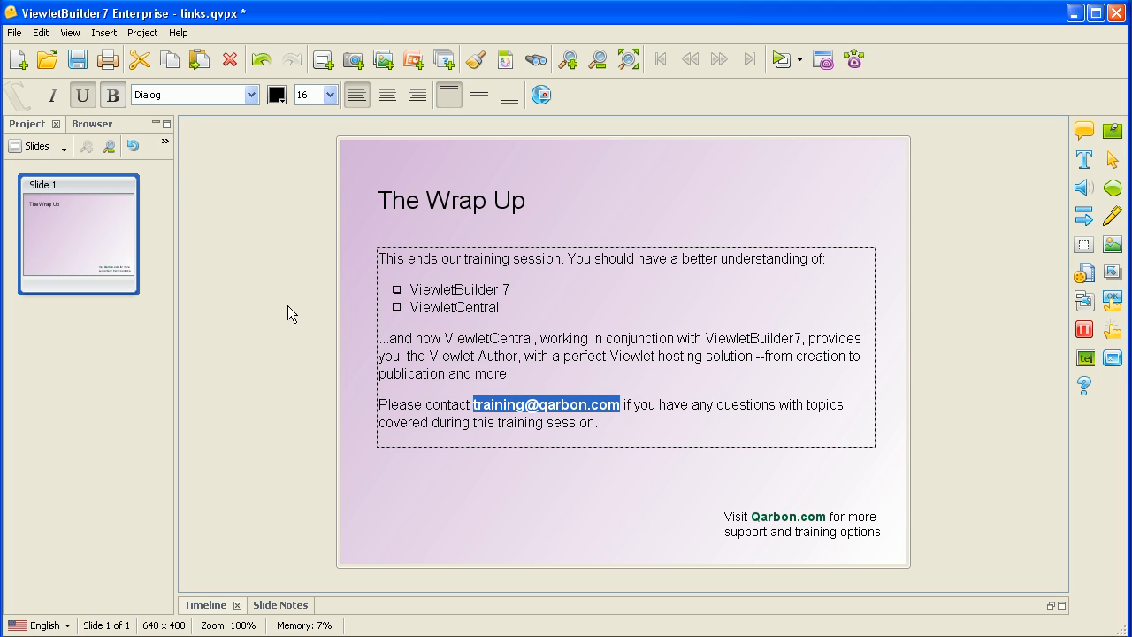
click(345, 362)
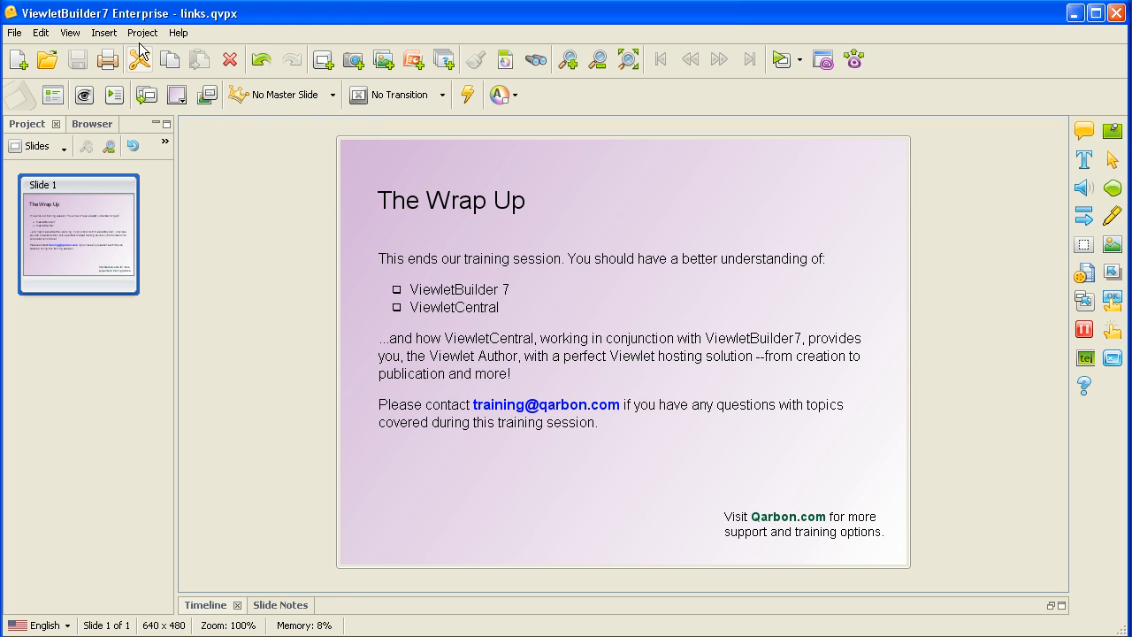
key(Down)
click(187, 240)
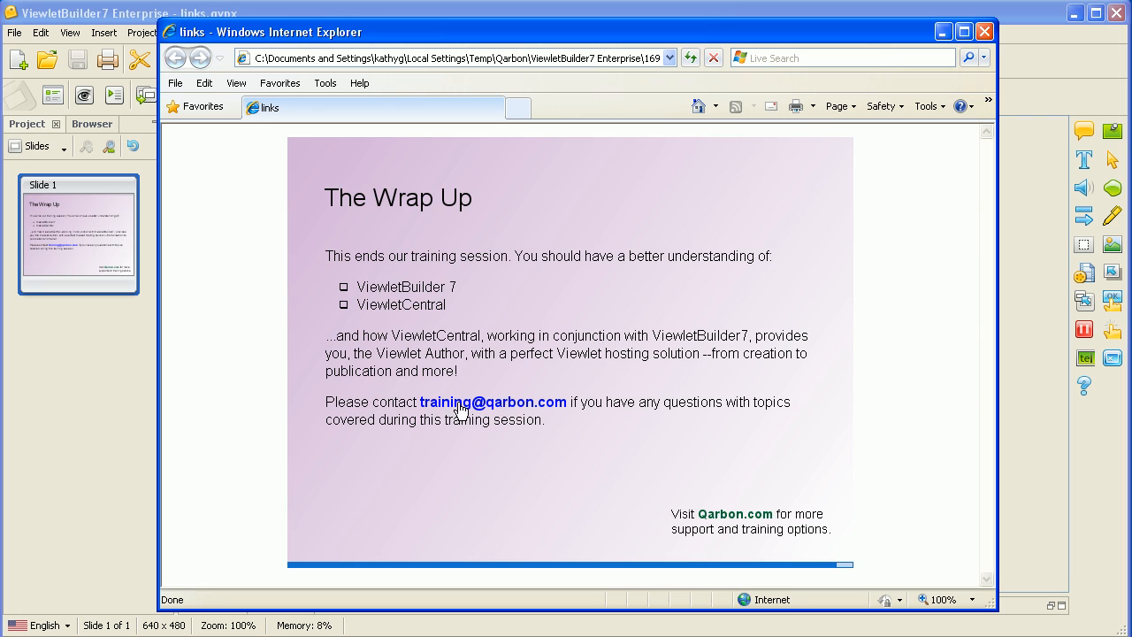
click(505, 409)
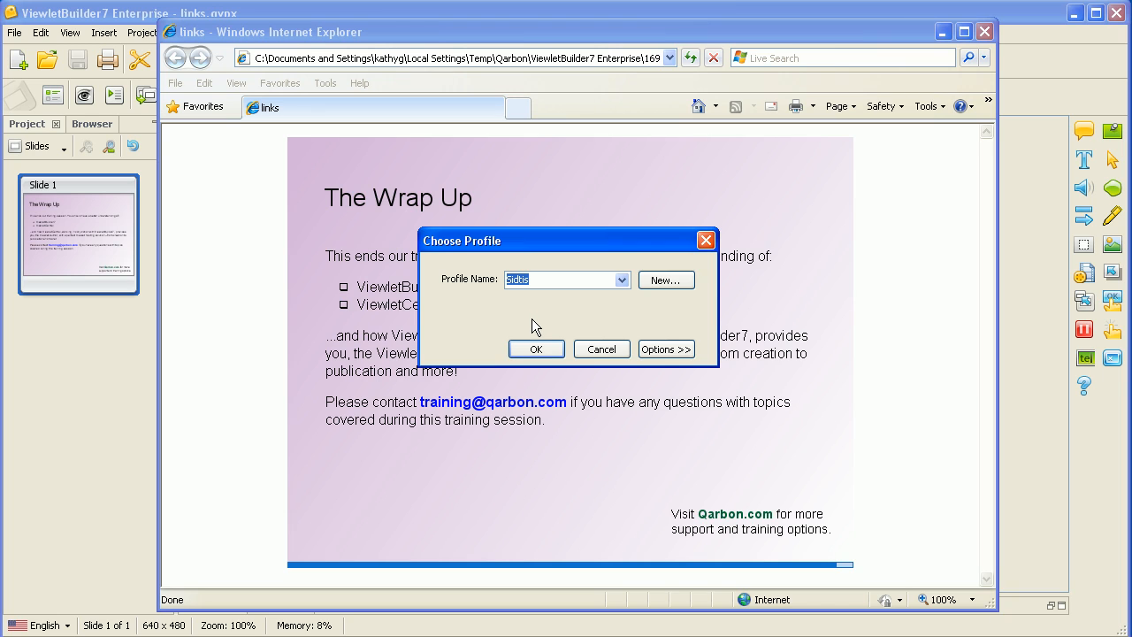
click(609, 356)
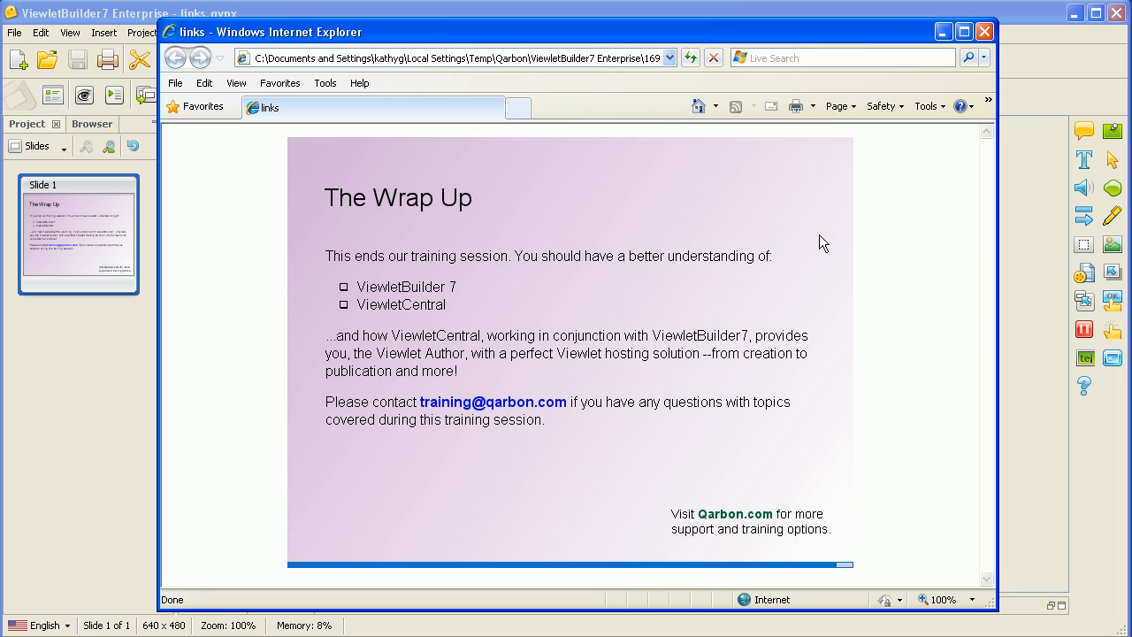
click(982, 34)
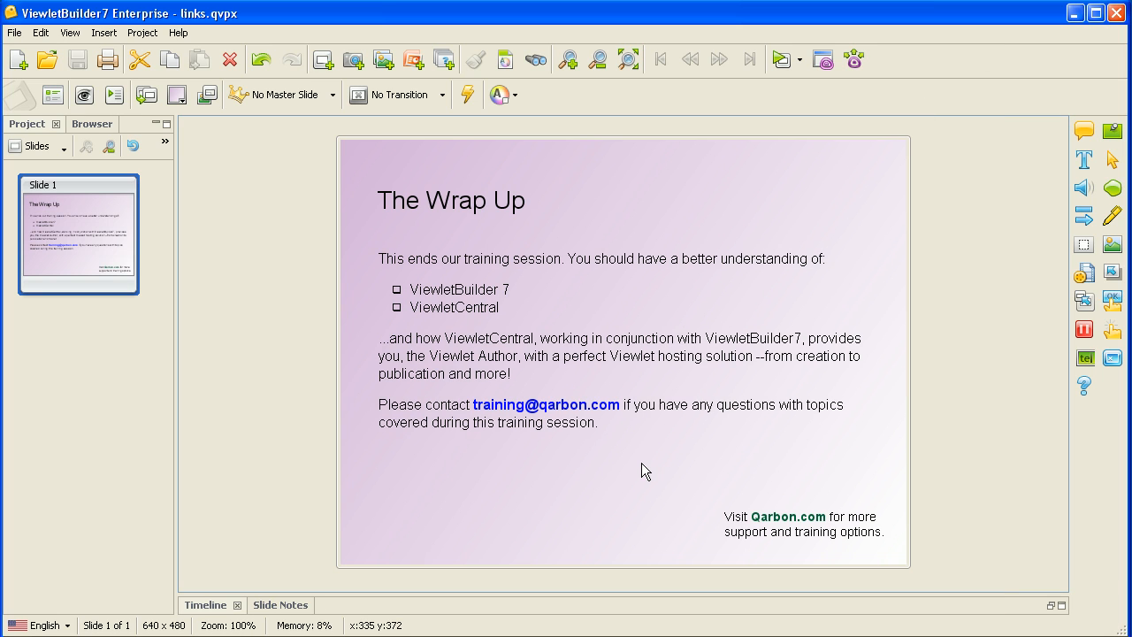